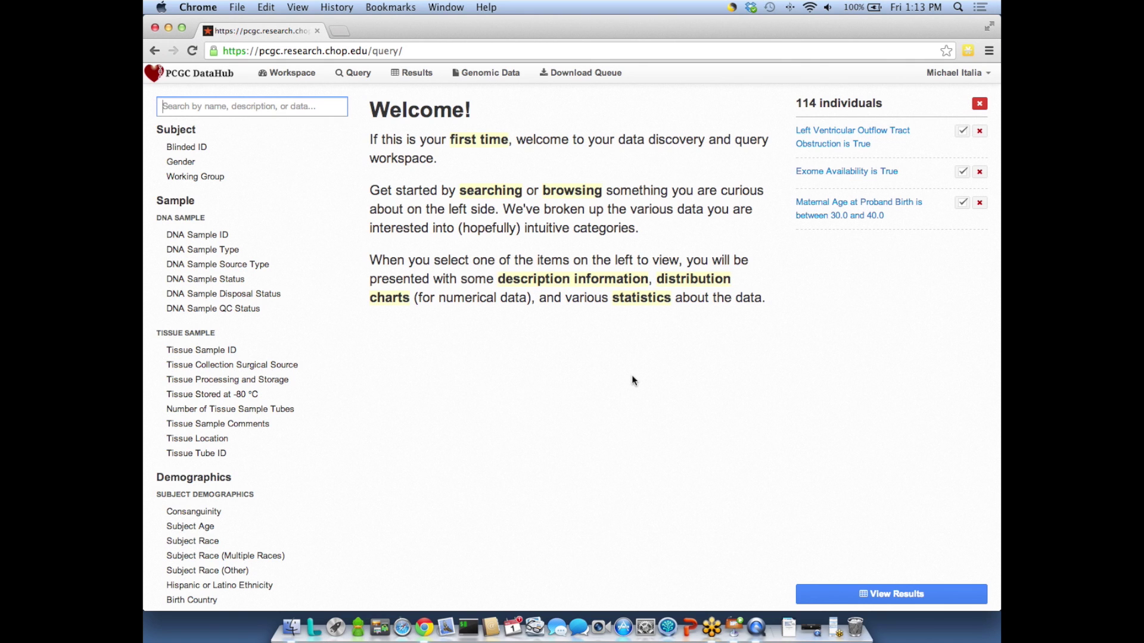
# - Review the Left Ventricular Outflow Tract Obstruction, Exome Availability and Maternal Age at Proband Birth filters, and view the Gender distribution
pyautogui.click(838, 145)
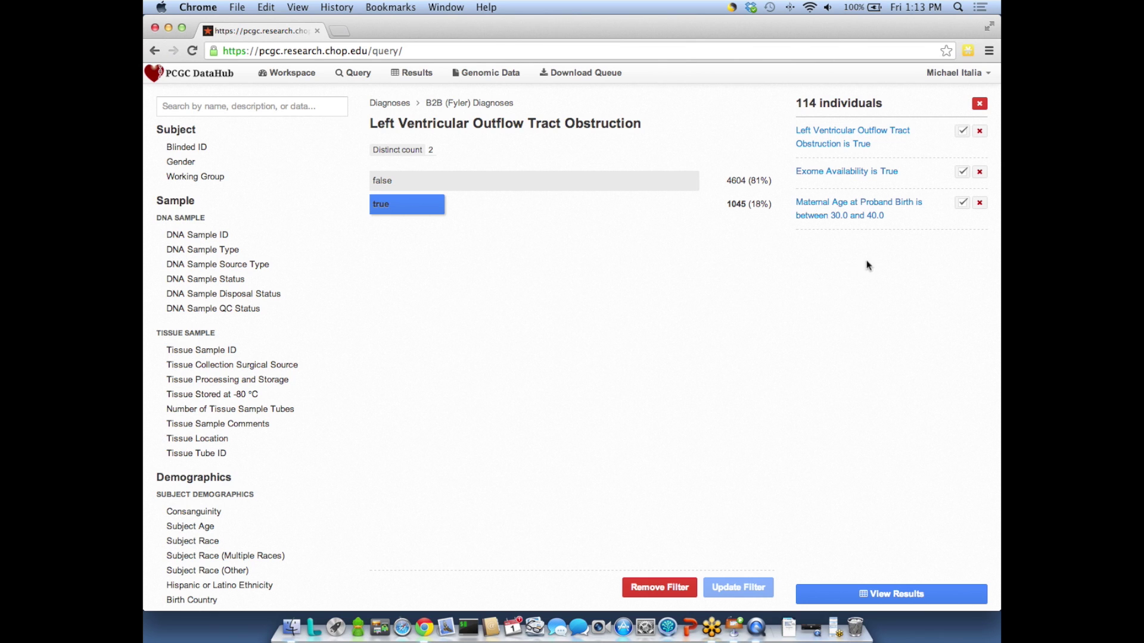
pyautogui.click(856, 169)
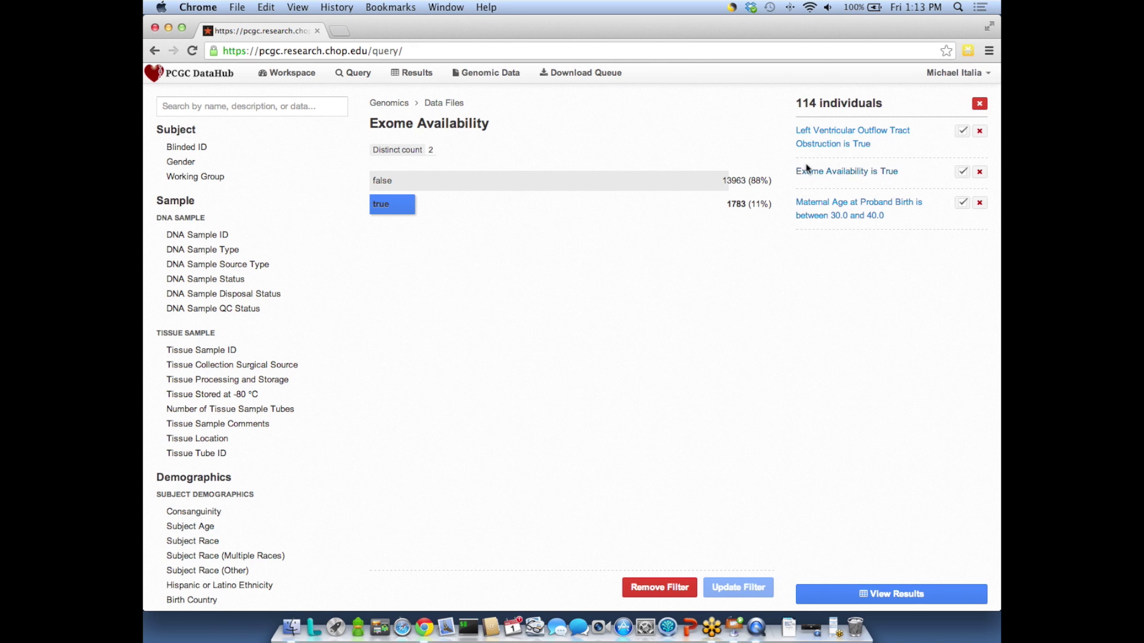
pyautogui.click(845, 213)
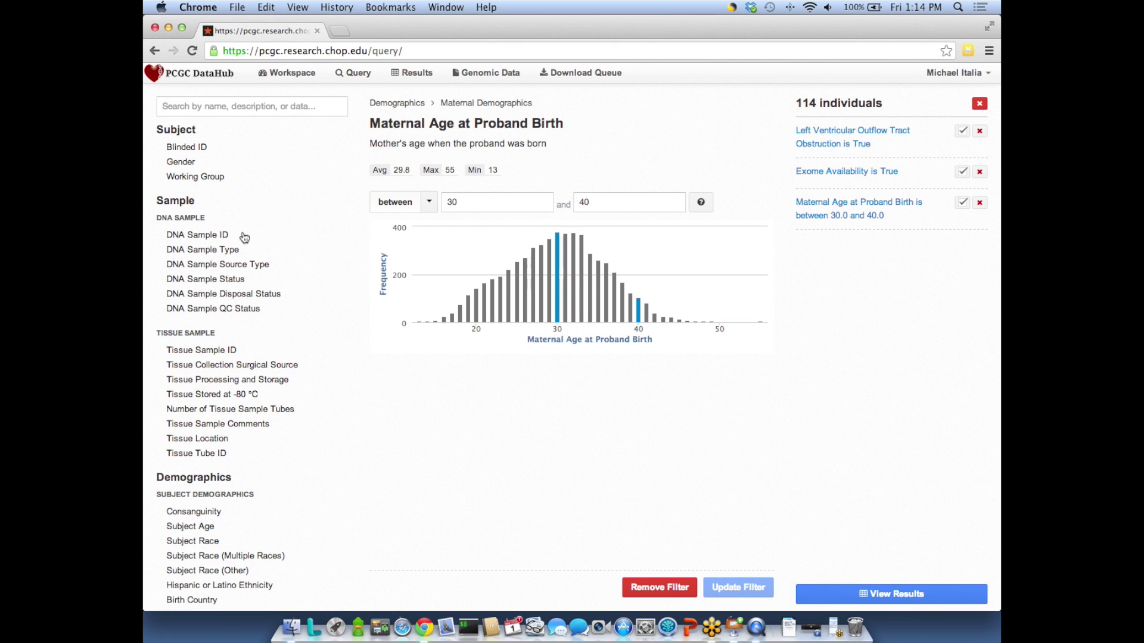
pyautogui.click(200, 168)
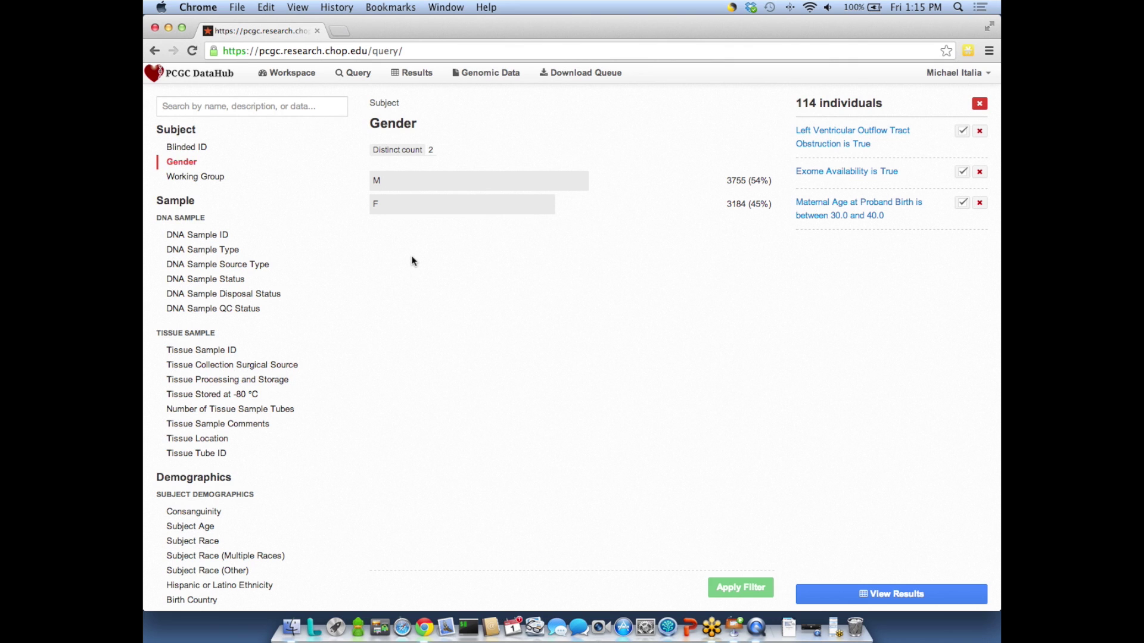
# - Search the data fields for 22q11 and view the Proband Karyotype Abnormality values
pyautogui.click(303, 108)
pyautogui.click(279, 105)
pyautogui.write('22')
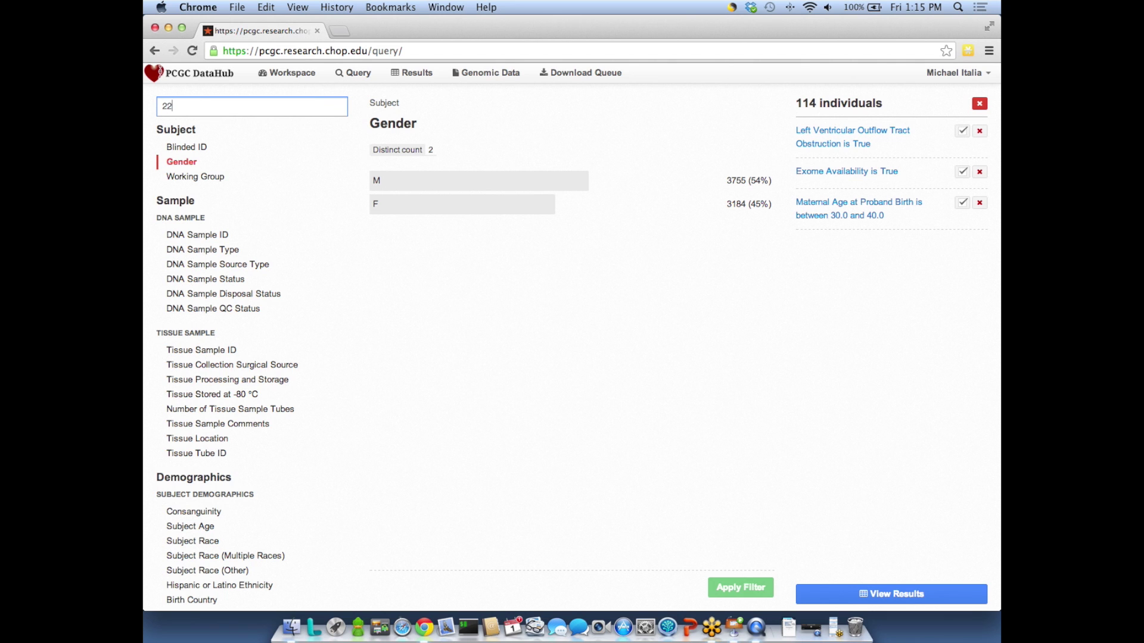
pyautogui.write('q11')
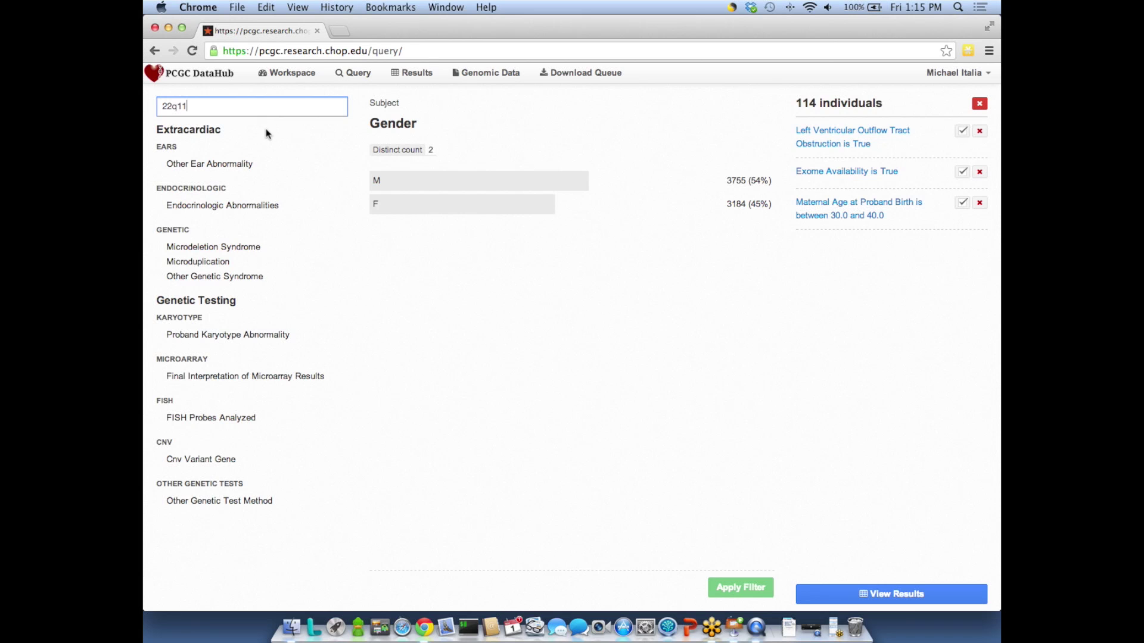
pyautogui.click(276, 341)
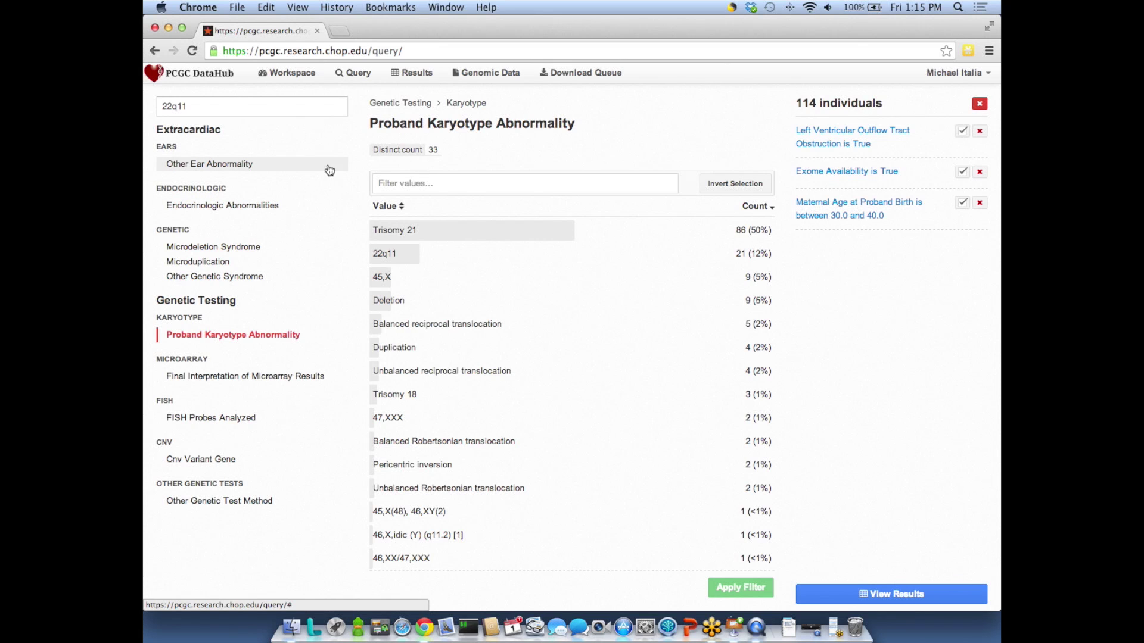
# - Clear the 22q11 search term to restore the full field list
pyautogui.click(278, 107)
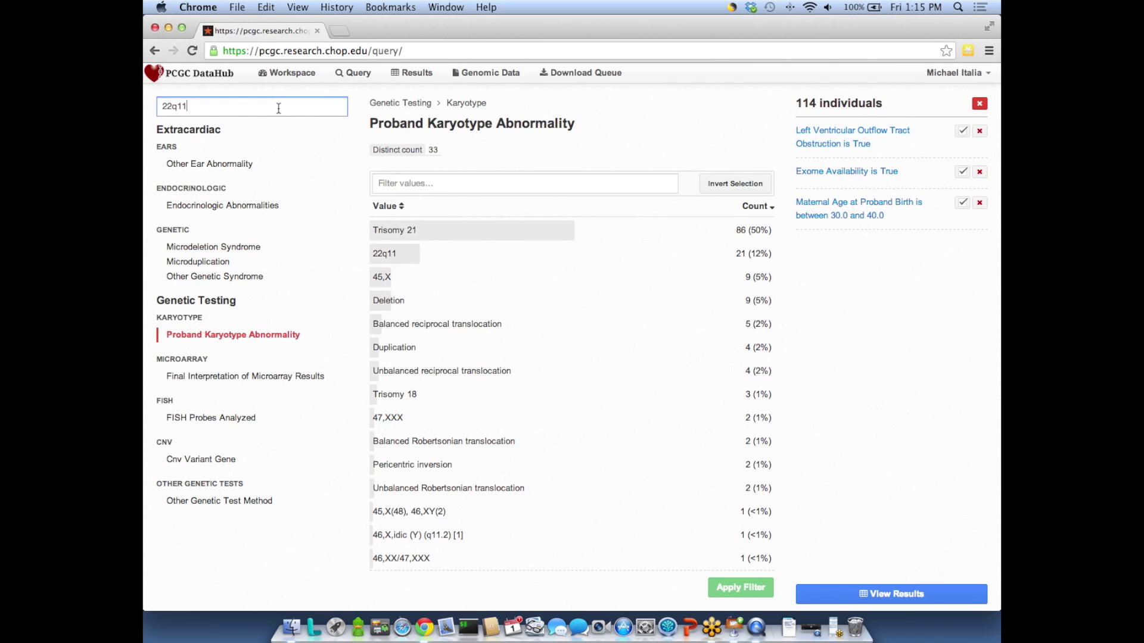
pyautogui.press('BackSpace')
pyautogui.press('BackSpace')
pyautogui.press('BackSpace')
pyautogui.press('BackSpace')
pyautogui.press('BackSpace')
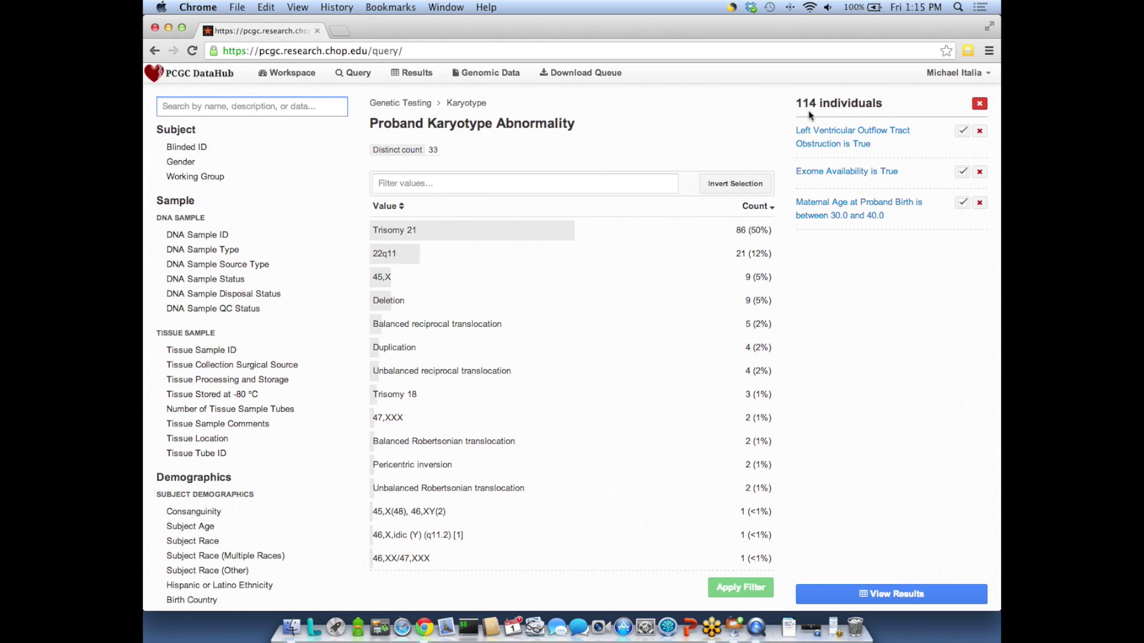
# - Change the Exome Availability filter to false only and update the query
pyautogui.click(825, 171)
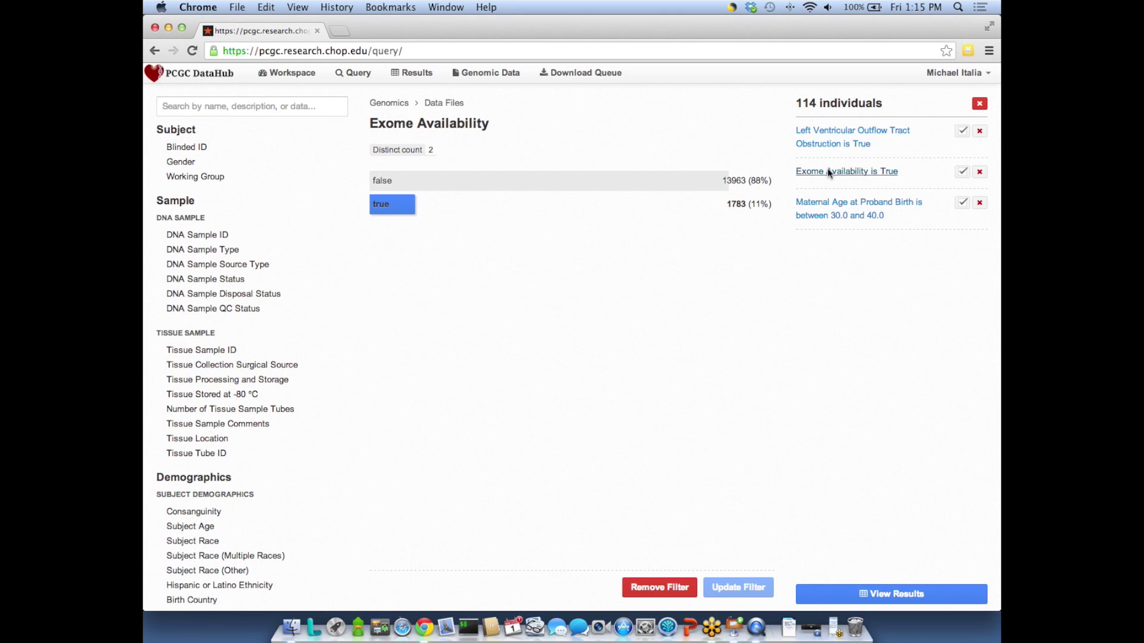
pyautogui.click(413, 205)
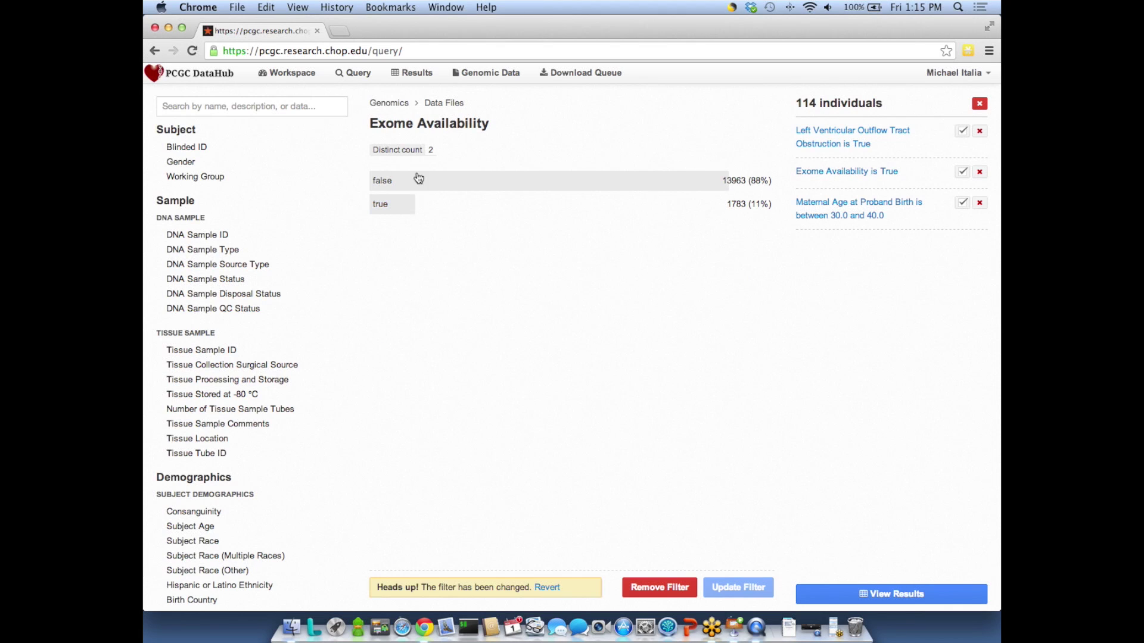
pyautogui.click(418, 178)
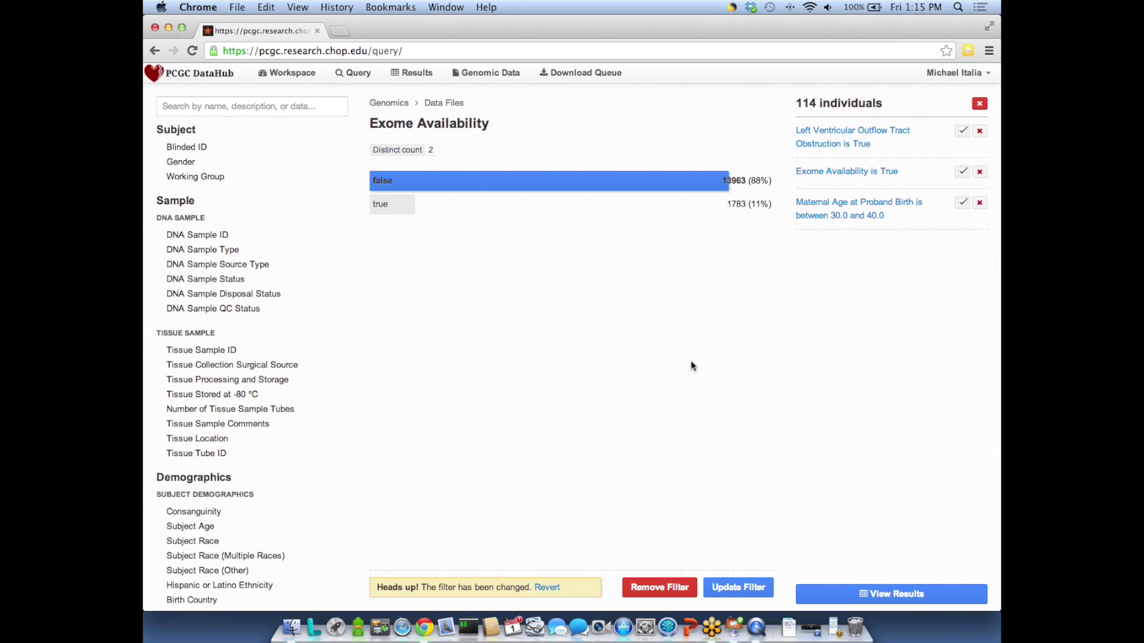
pyautogui.click(755, 586)
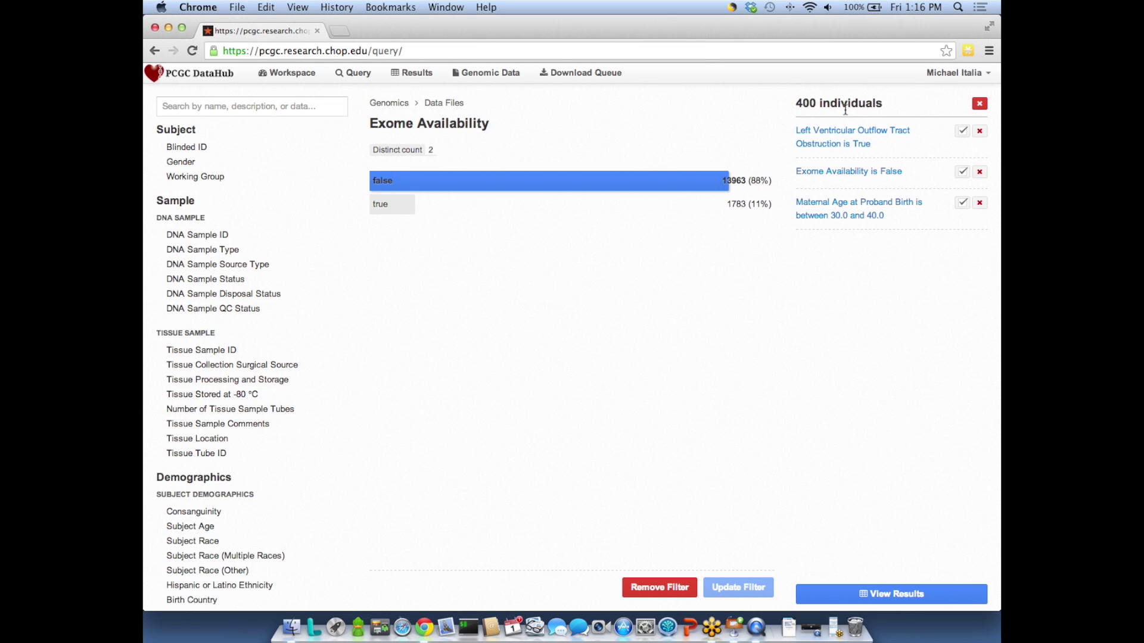
# - Set the Exome Availability filter back to true only and update the query
pyautogui.click(414, 189)
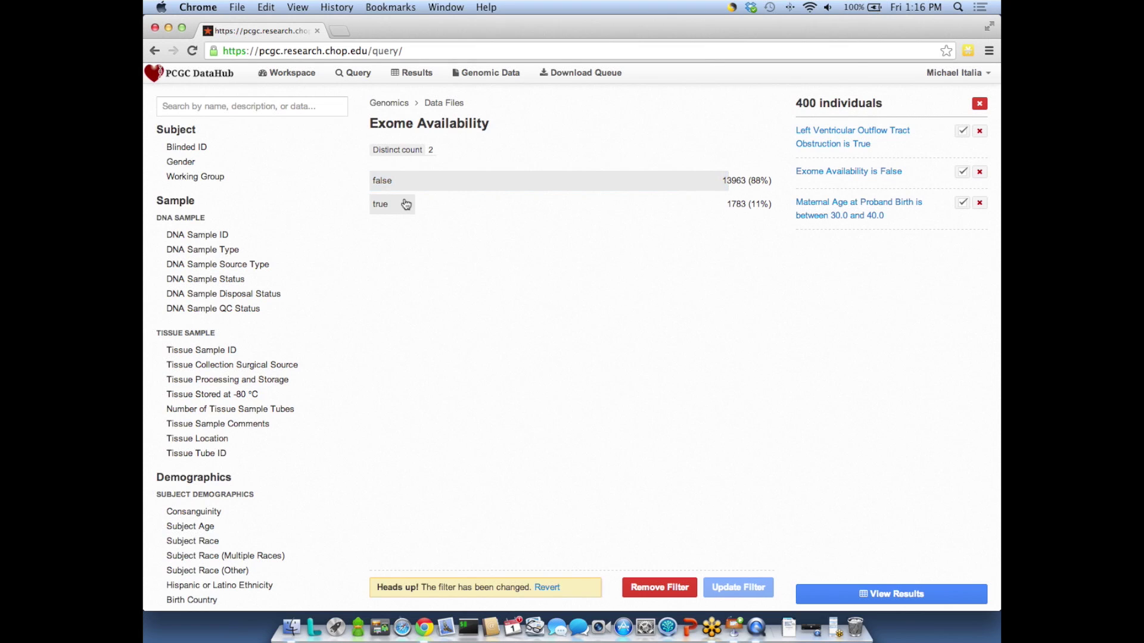
pyautogui.click(407, 204)
pyautogui.click(761, 592)
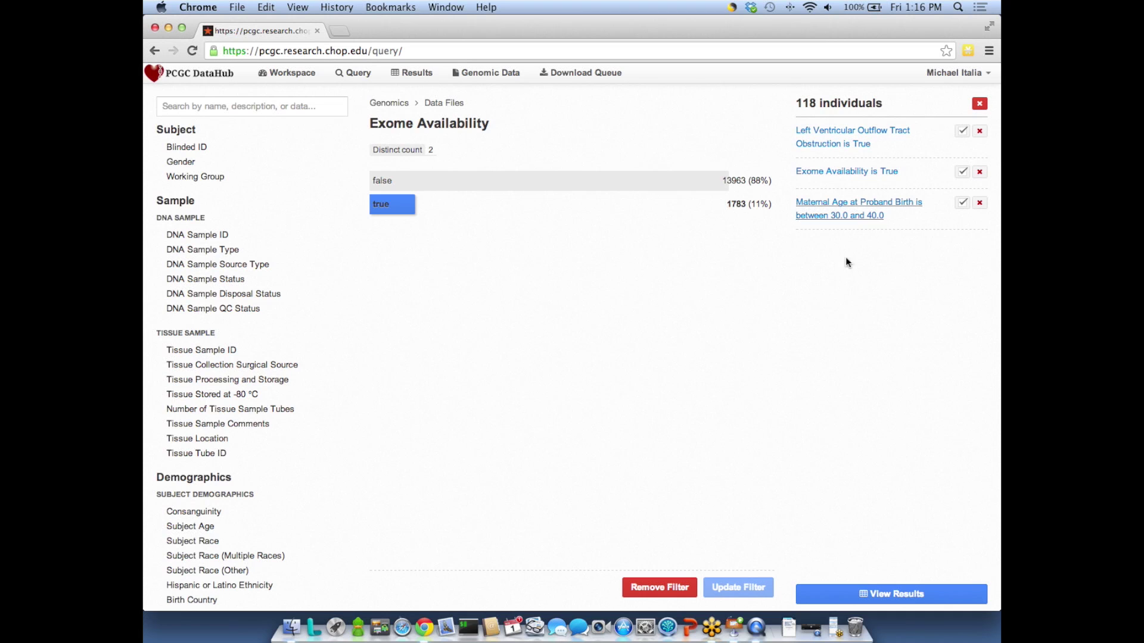
# - Open the query results and review the output column settings, closing them without saving
pyautogui.click(894, 597)
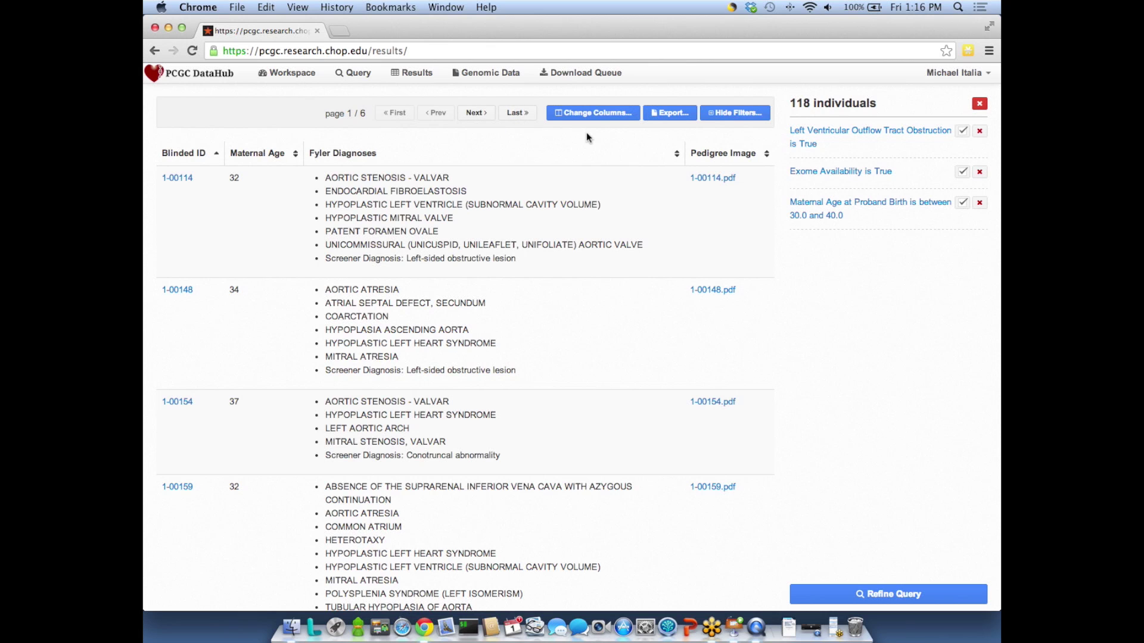
pyautogui.click(587, 113)
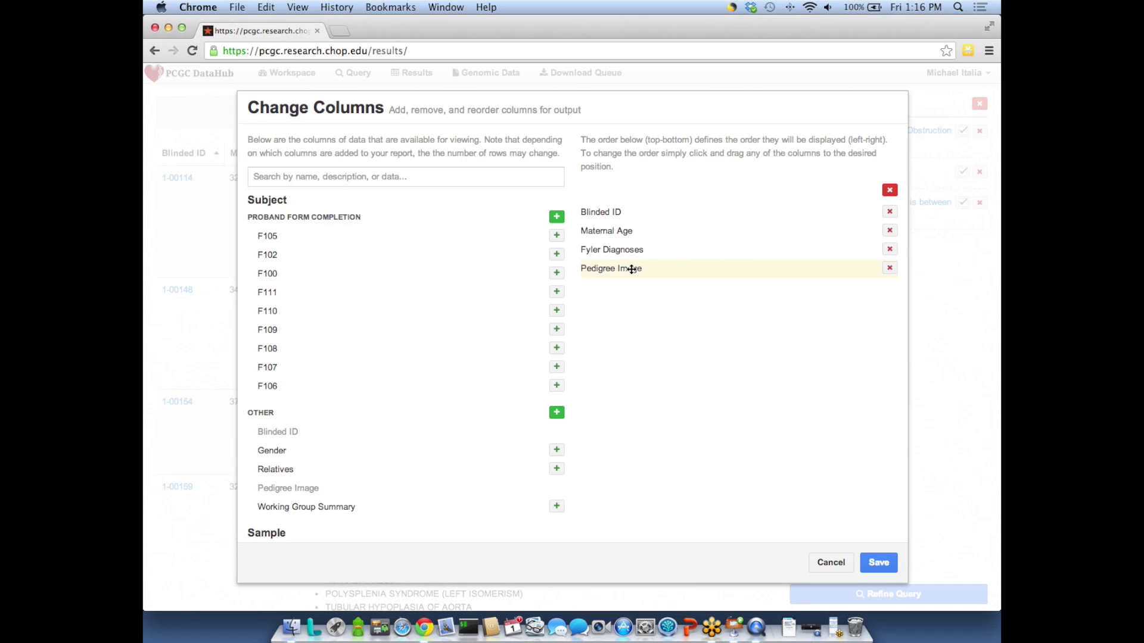
pyautogui.moveTo(631, 269)
pyautogui.mouseDown()
pyautogui.moveTo(631, 248)
pyautogui.moveTo(634, 297)
pyautogui.moveTo(631, 276)
pyautogui.mouseUp()
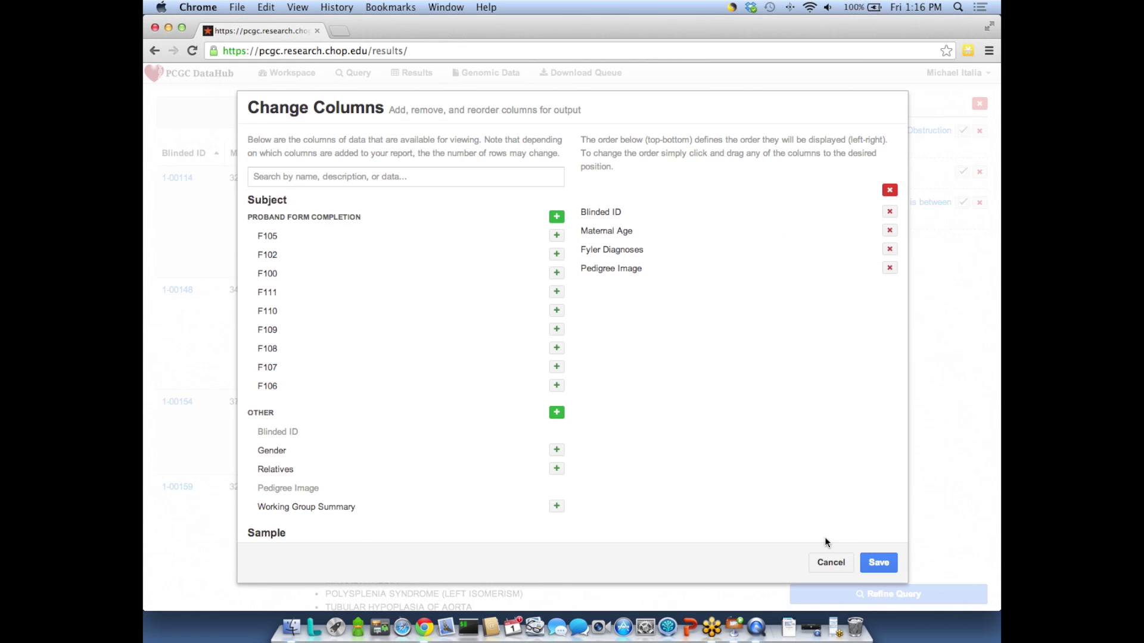
pyautogui.click(822, 562)
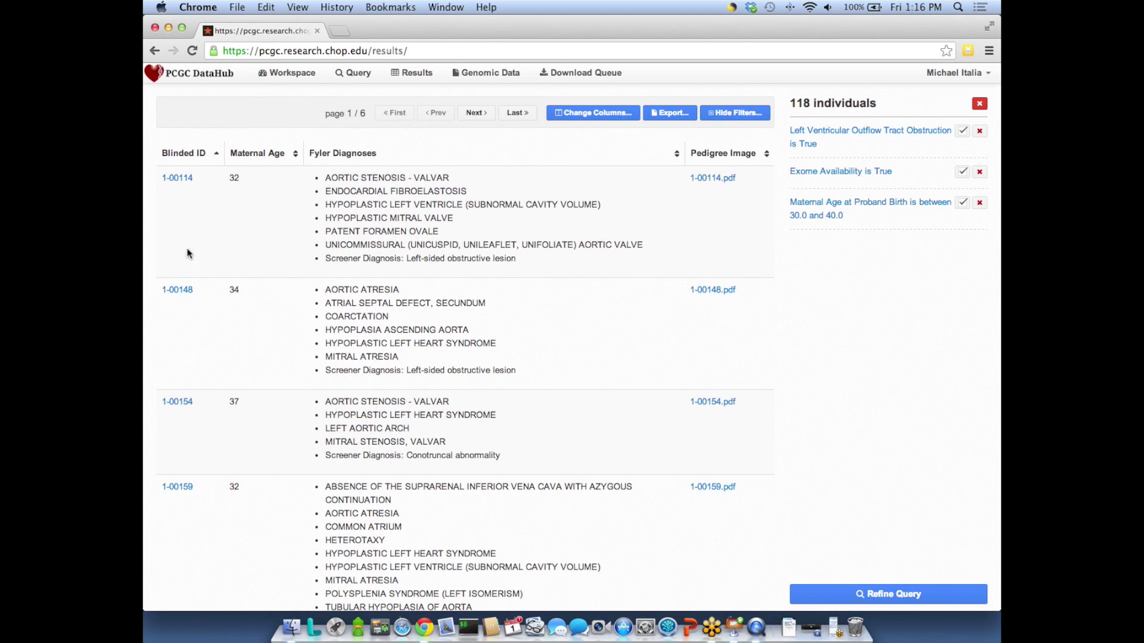
# - View the first listed individual's summary, and back in the results check the export options without exporting
pyautogui.click(177, 179)
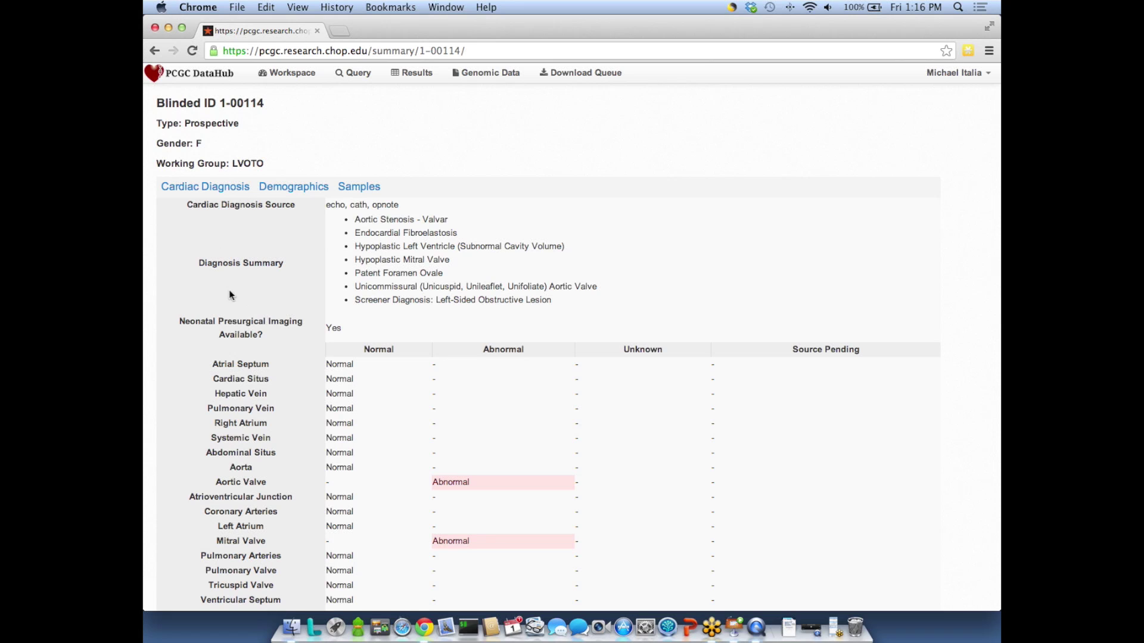
pyautogui.click(151, 55)
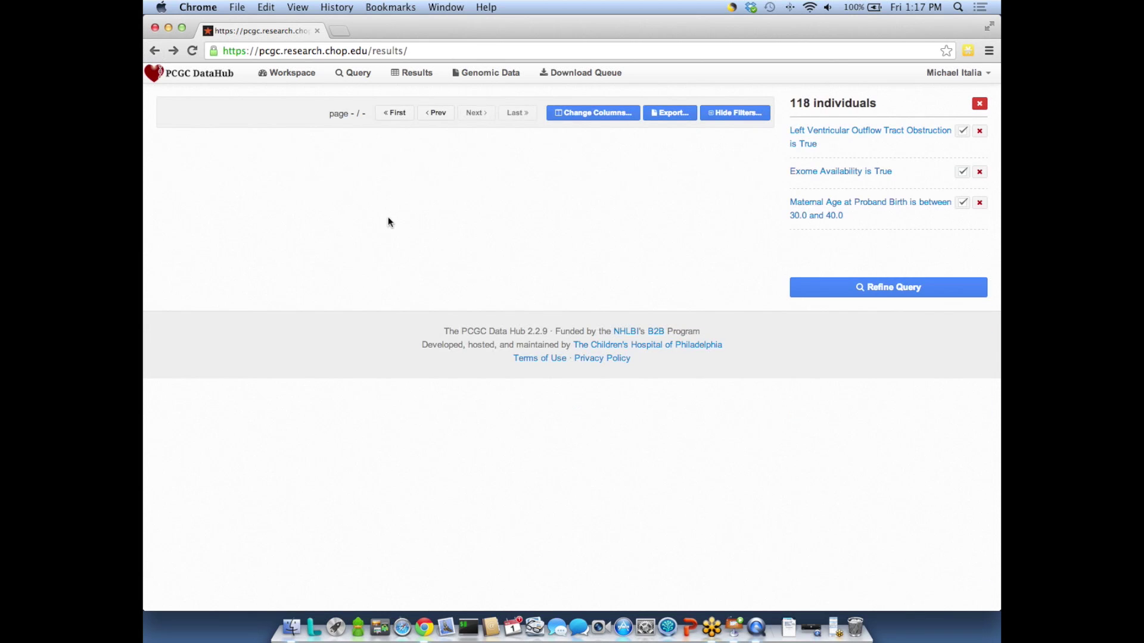
pyautogui.click(662, 116)
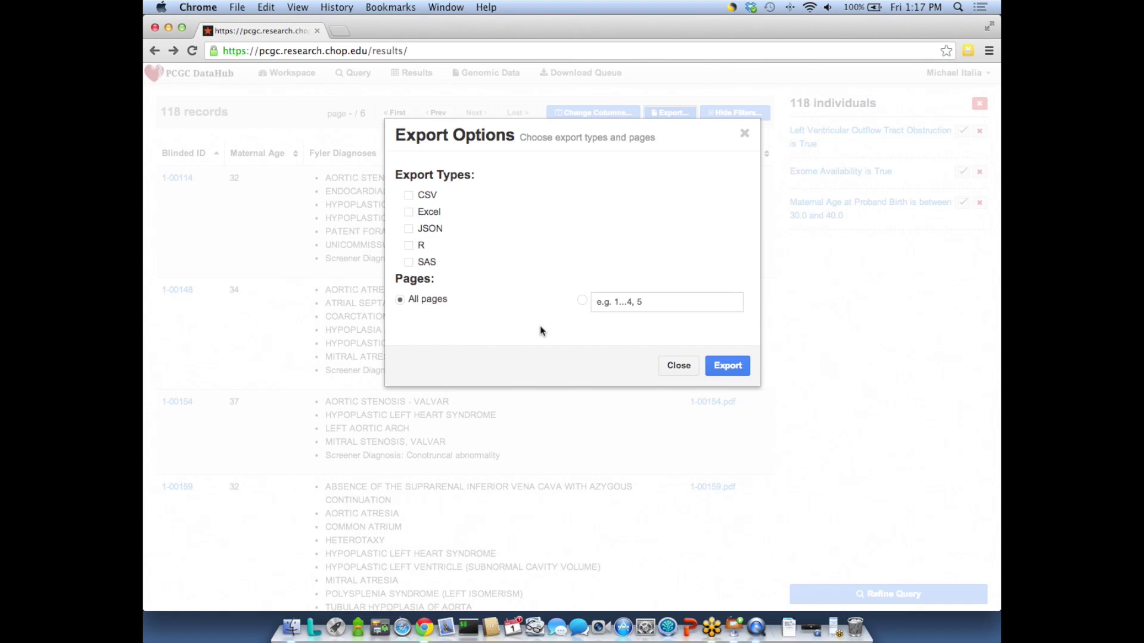
pyautogui.click(663, 370)
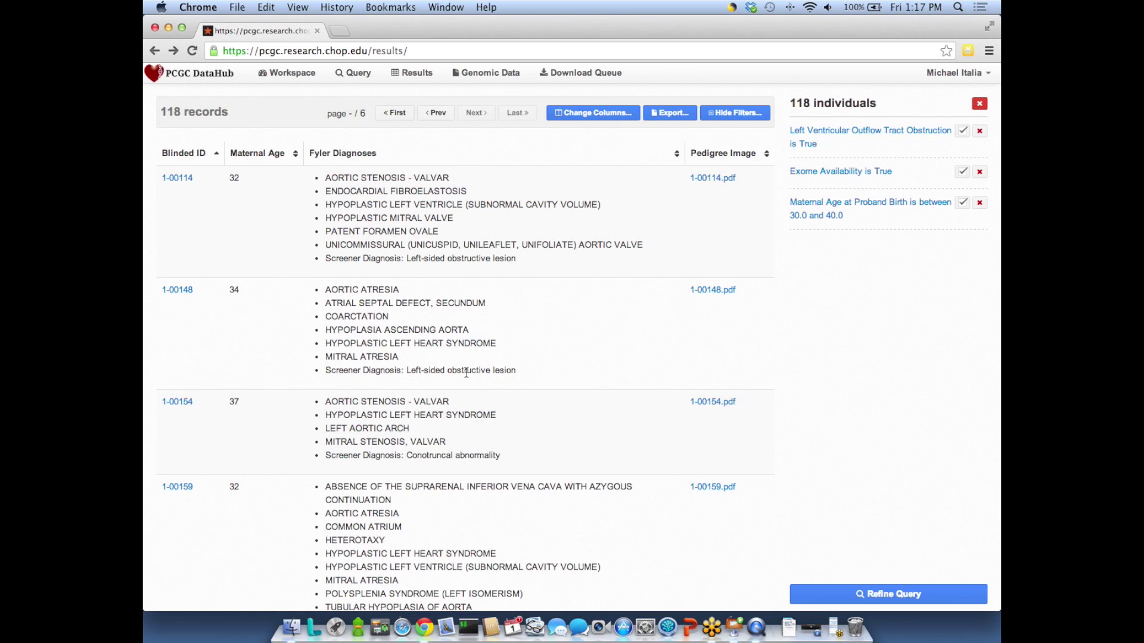
pyautogui.click(811, 638)
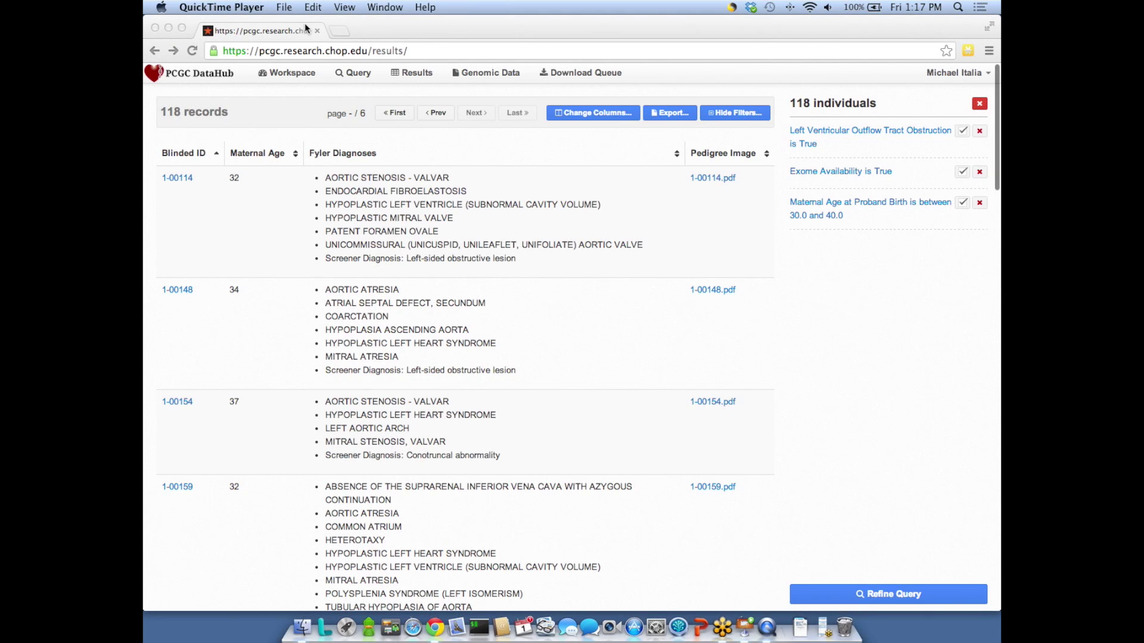